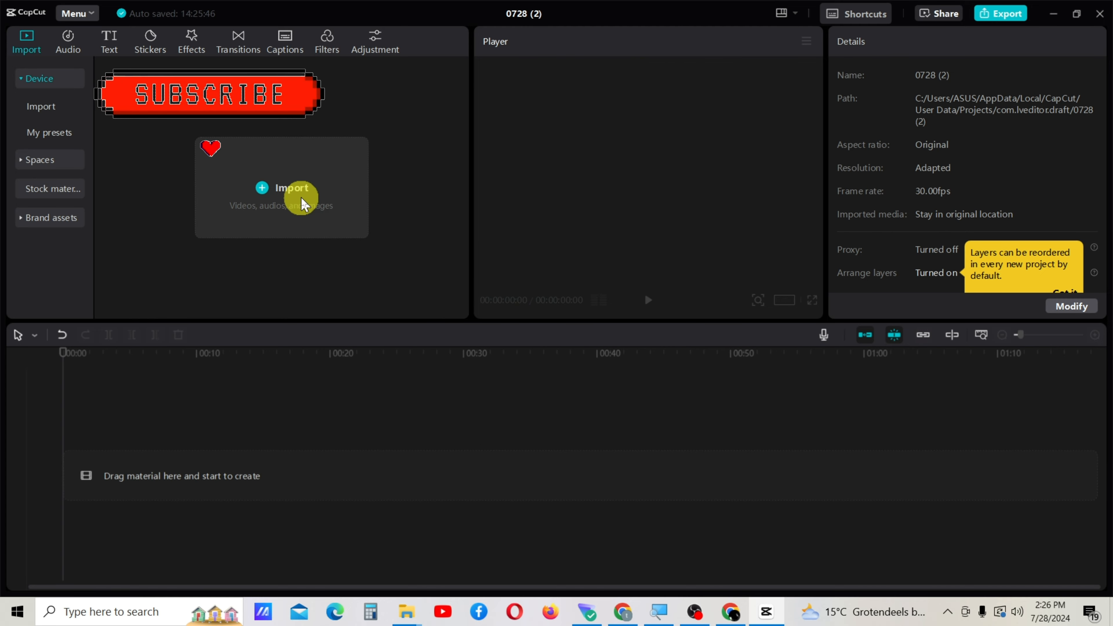
# - Import the "source video" file into the project and place it on the timeline
pyautogui.click(290, 187)
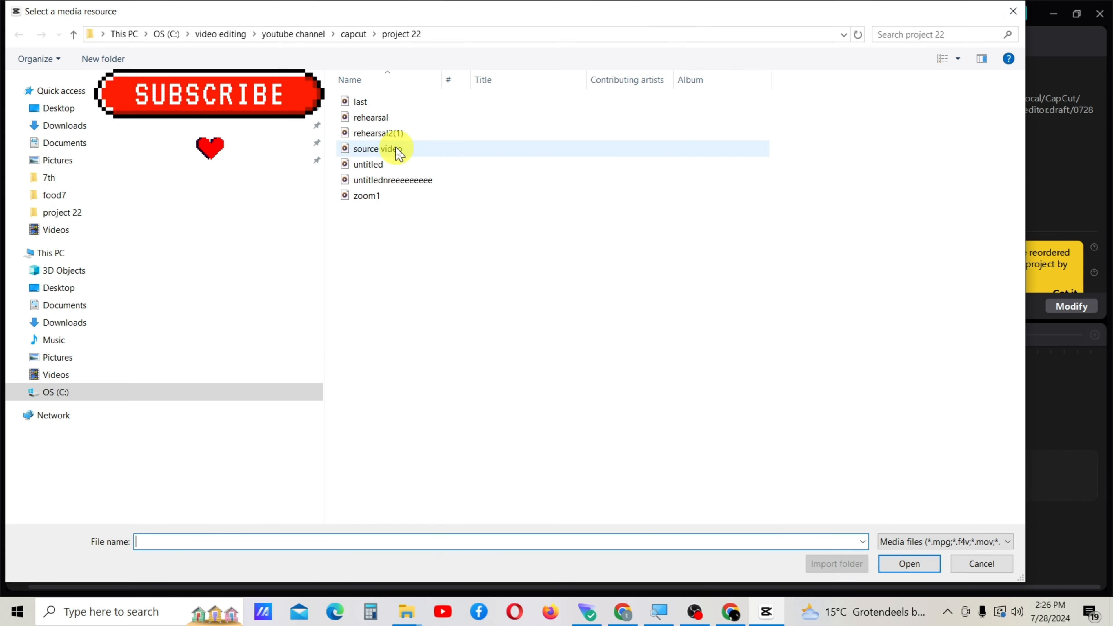
pyautogui.click(392, 149)
pyautogui.click(894, 564)
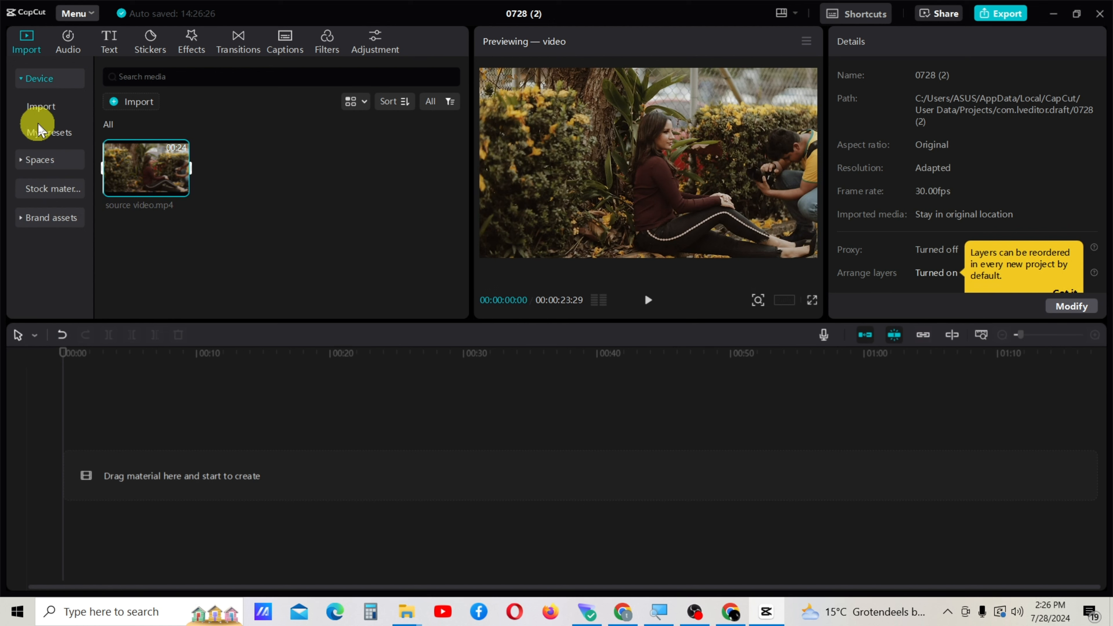
pyautogui.moveTo(132, 175); pyautogui.dragTo(127, 468)
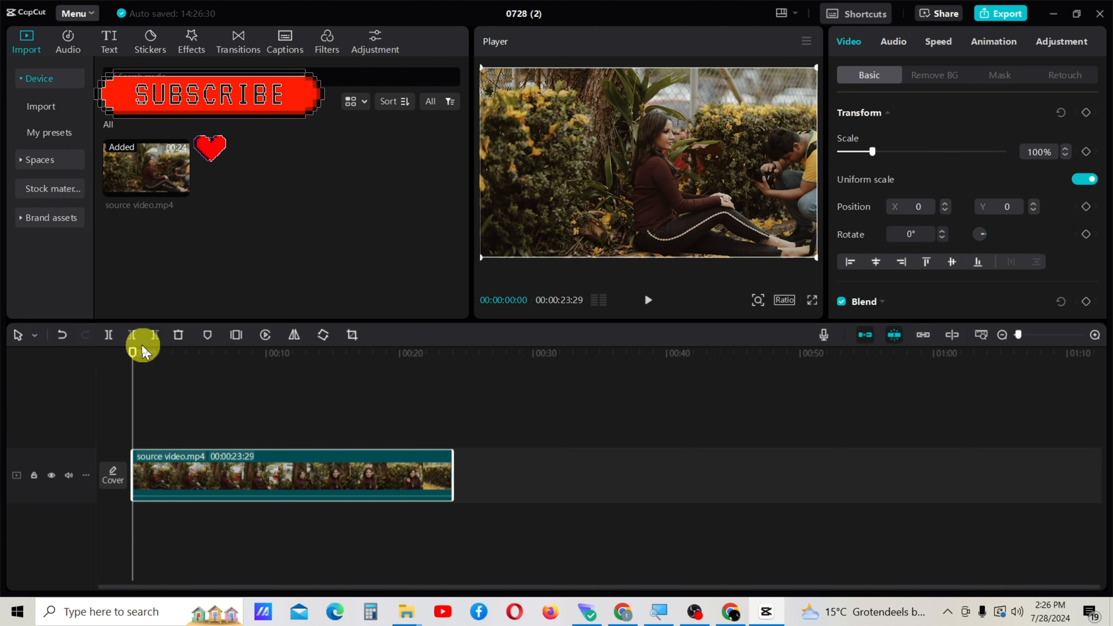
# - Add a Transform keyframe at the clip's start and set the scale to 376% at 00:00:06:04
pyautogui.moveTo(132, 358)
pyautogui.mouseDown()
pyautogui.moveTo(185, 360)
pyautogui.moveTo(134, 360)
pyautogui.moveTo(133, 370)
pyautogui.moveTo(189, 365)
pyautogui.moveTo(132, 379)
pyautogui.mouseUp()
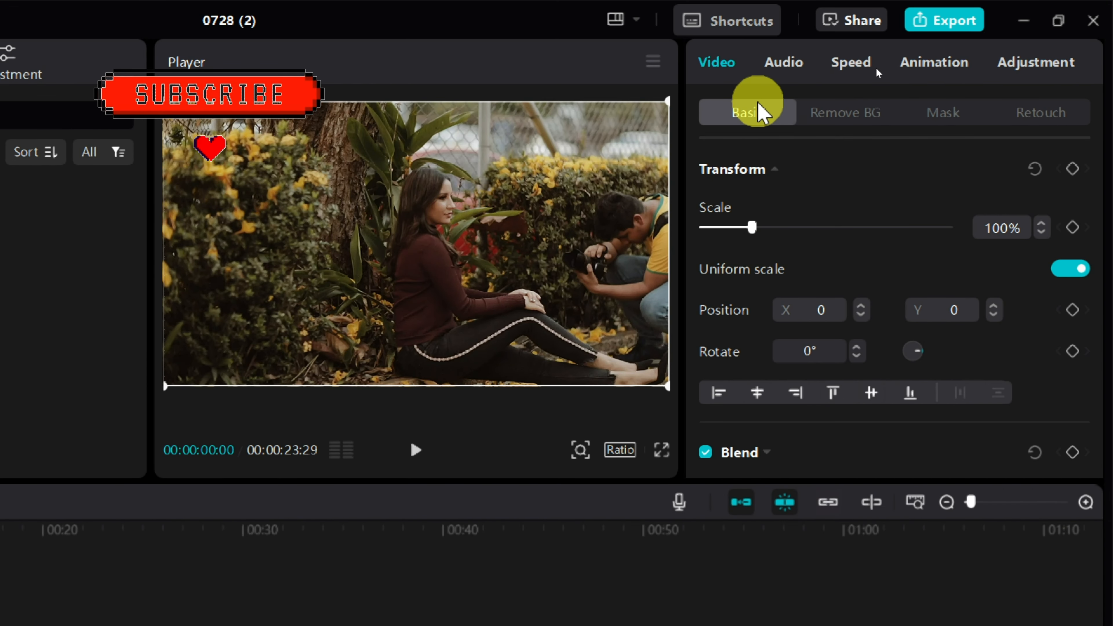
pyautogui.click(1072, 168)
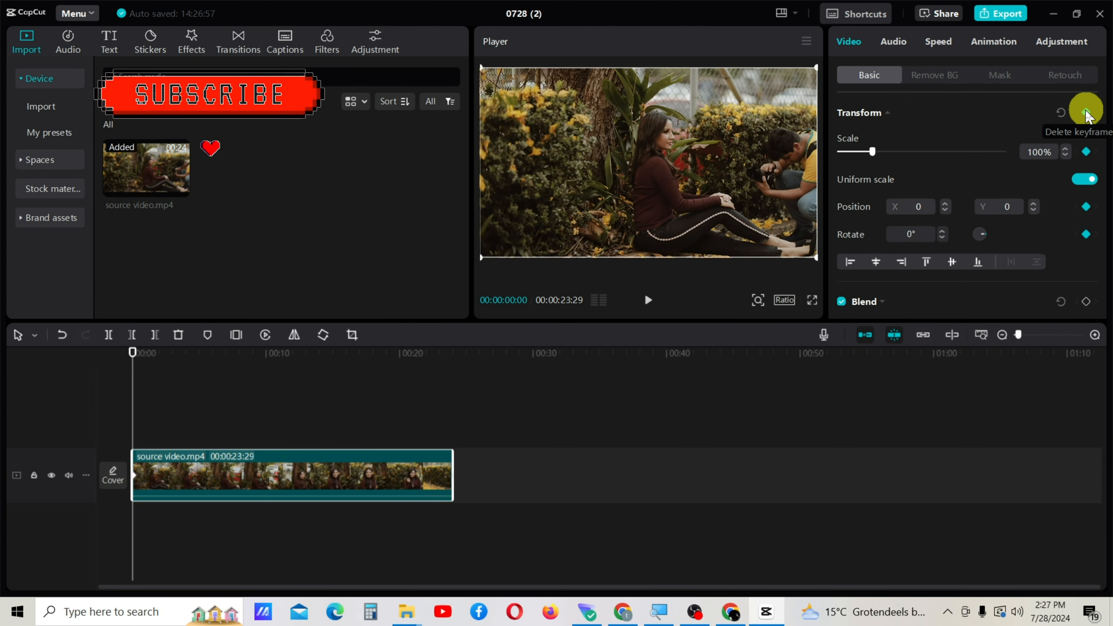
pyautogui.moveTo(132, 352); pyautogui.dragTo(214, 369)
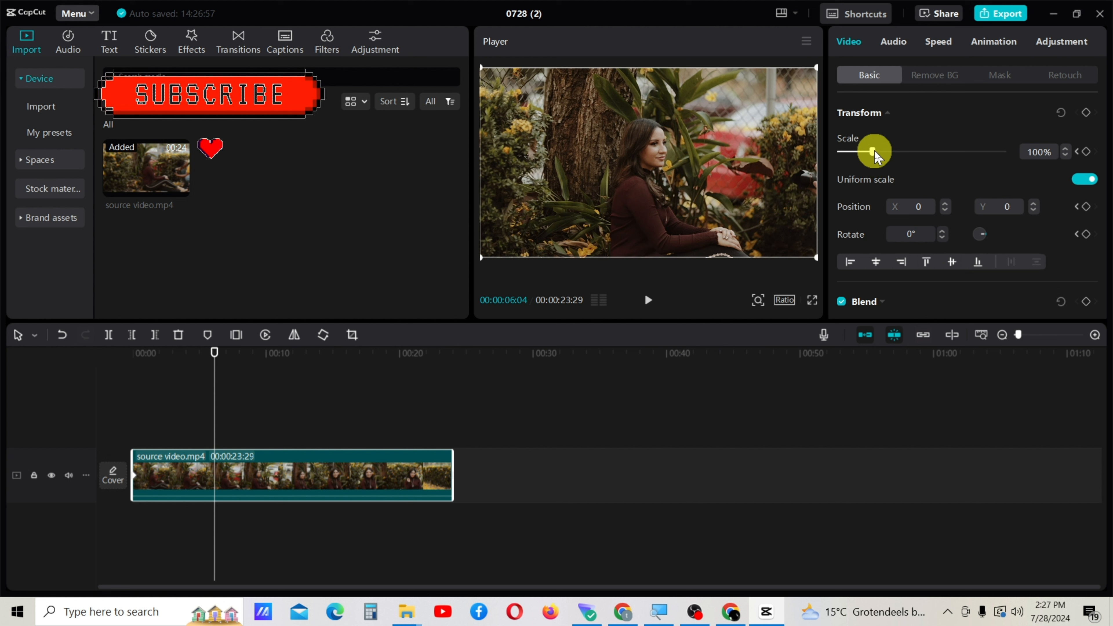
pyautogui.moveTo(873, 151); pyautogui.dragTo(965, 166)
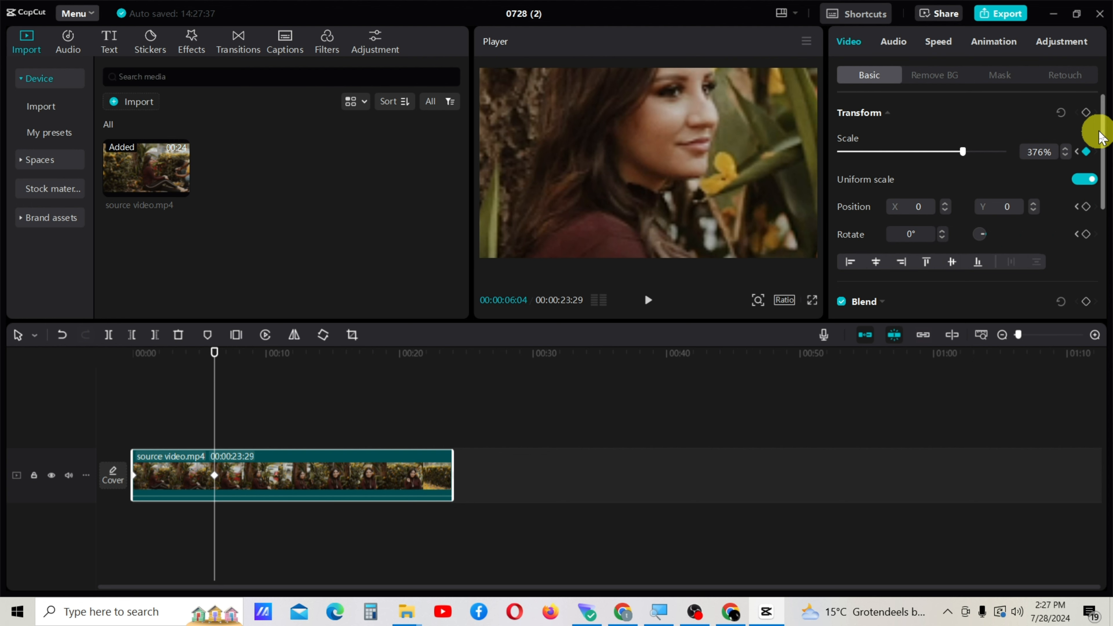
# - Play the clip from its start to check the zoom-in
pyautogui.click(206, 378)
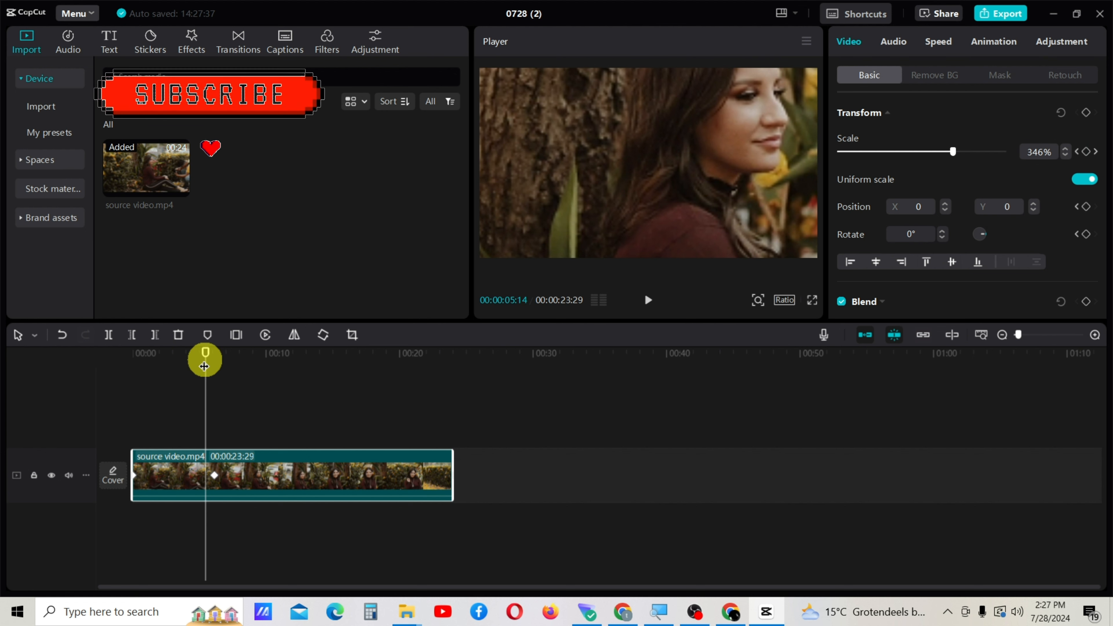
pyautogui.moveTo(204, 367); pyautogui.dragTo(100, 380)
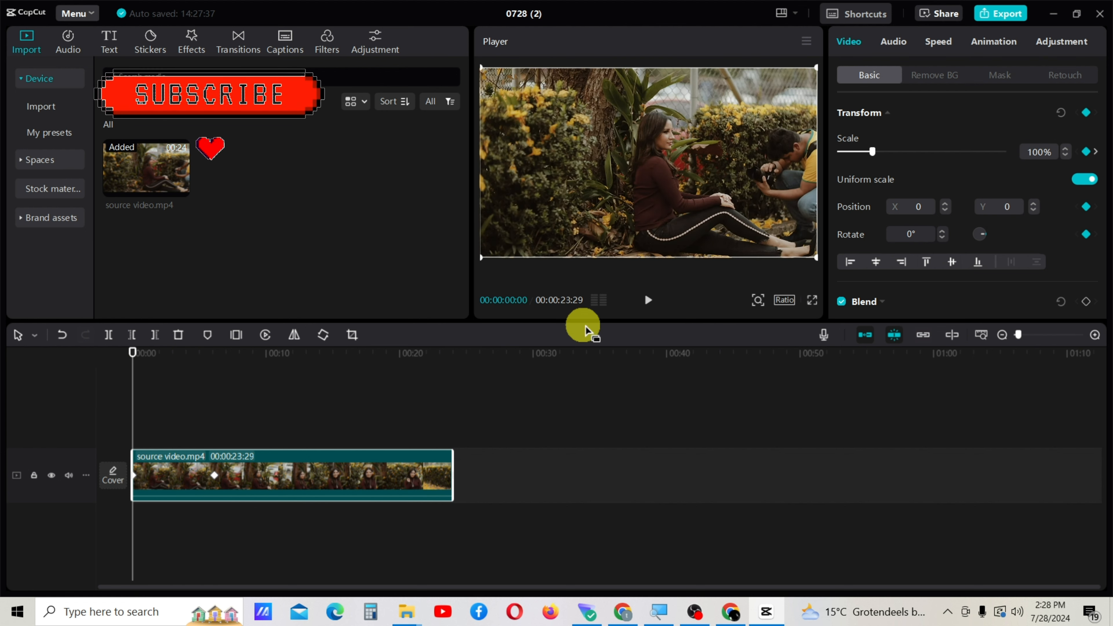
pyautogui.click(648, 300)
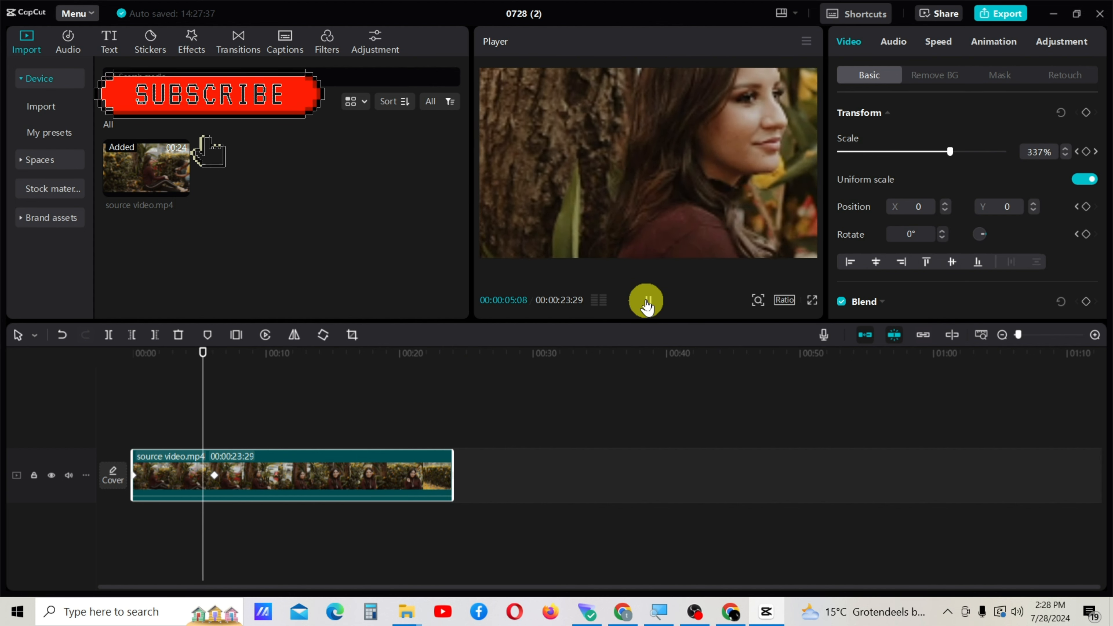
pyautogui.click(647, 302)
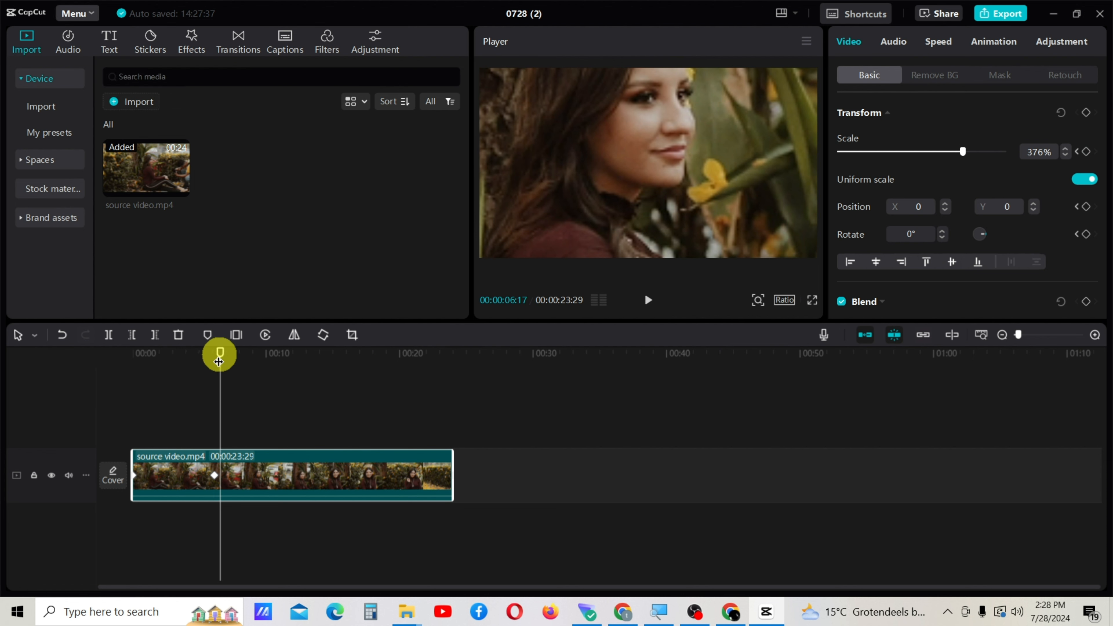
# - Move the zoomed-in scale keyframe earlier, to about 00:00:01:24, and play the faster zoom from the start
pyautogui.moveTo(219, 361); pyautogui.dragTo(186, 365)
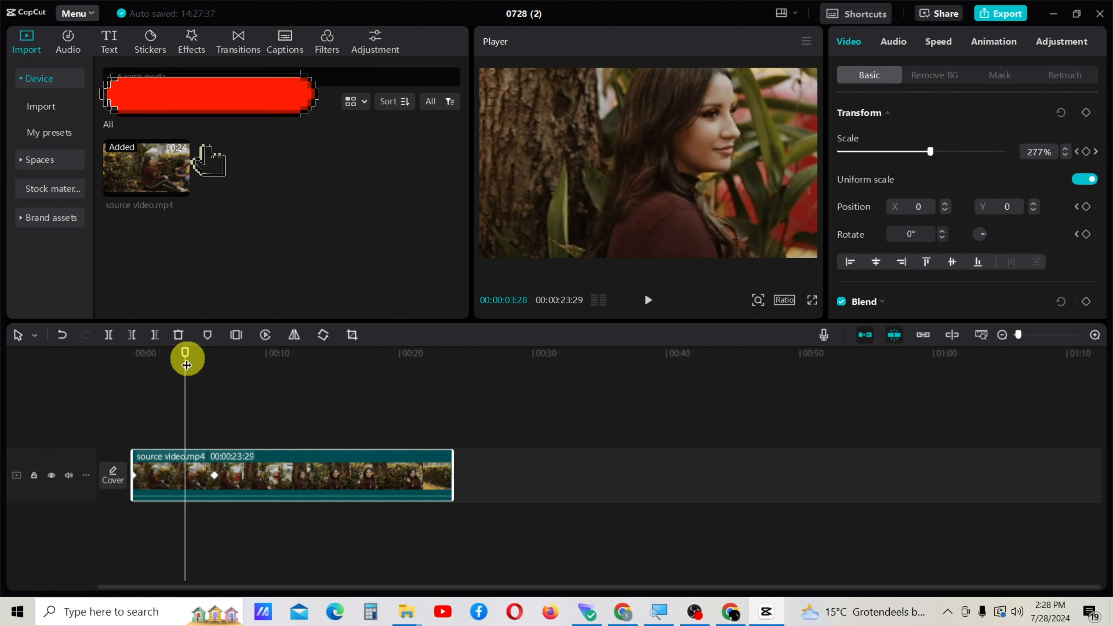
pyautogui.click(212, 467)
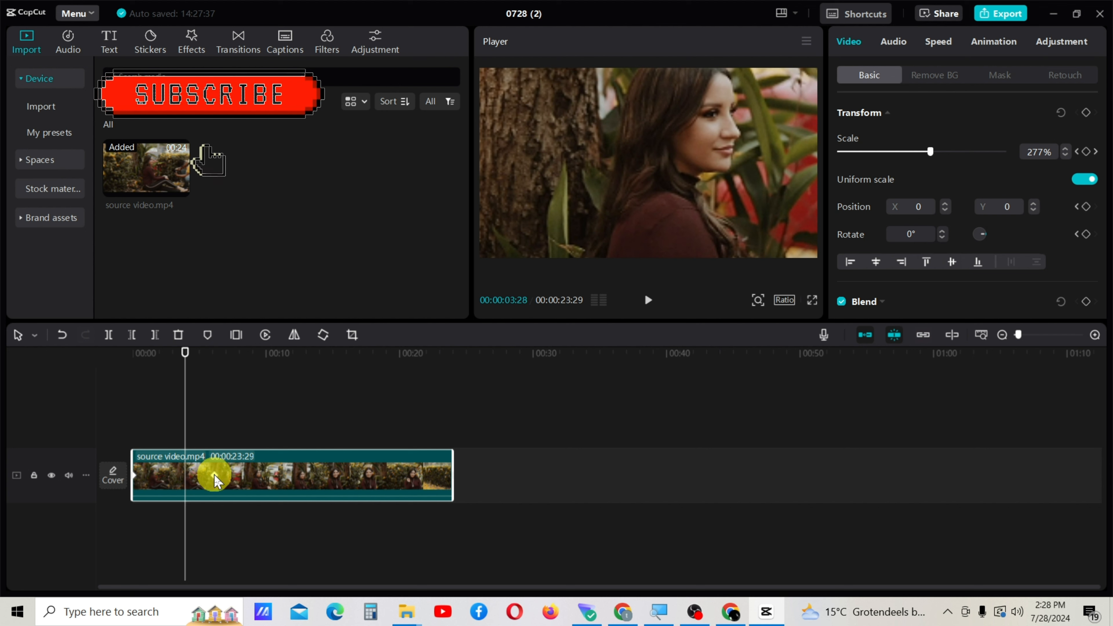
pyautogui.moveTo(214, 474); pyautogui.dragTo(156, 482)
pyautogui.moveTo(212, 363); pyautogui.dragTo(133, 377)
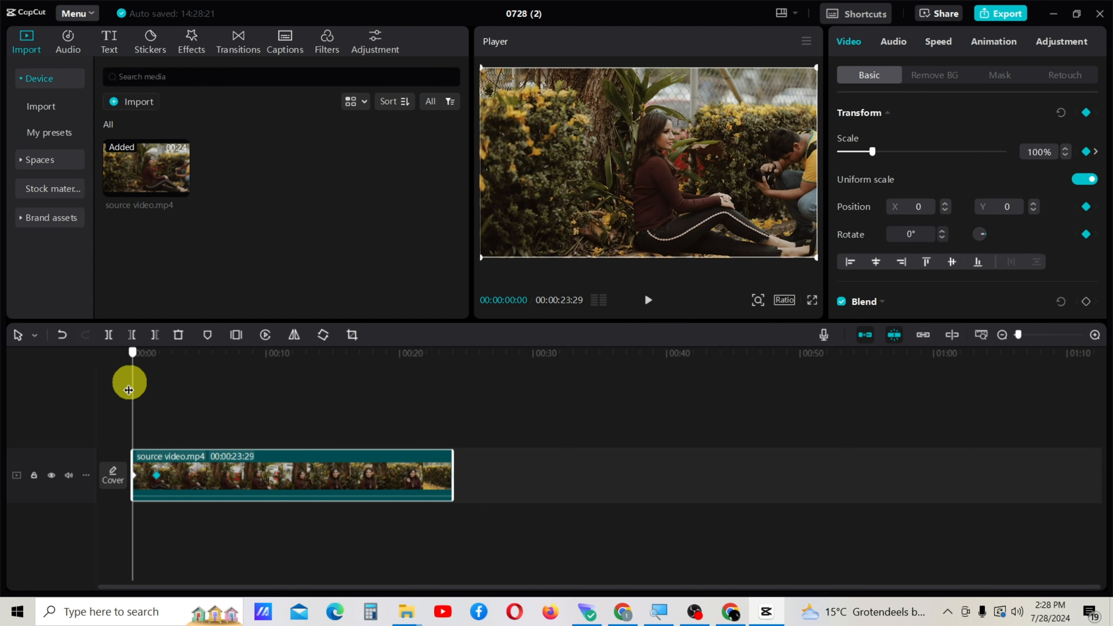
pyautogui.click(648, 301)
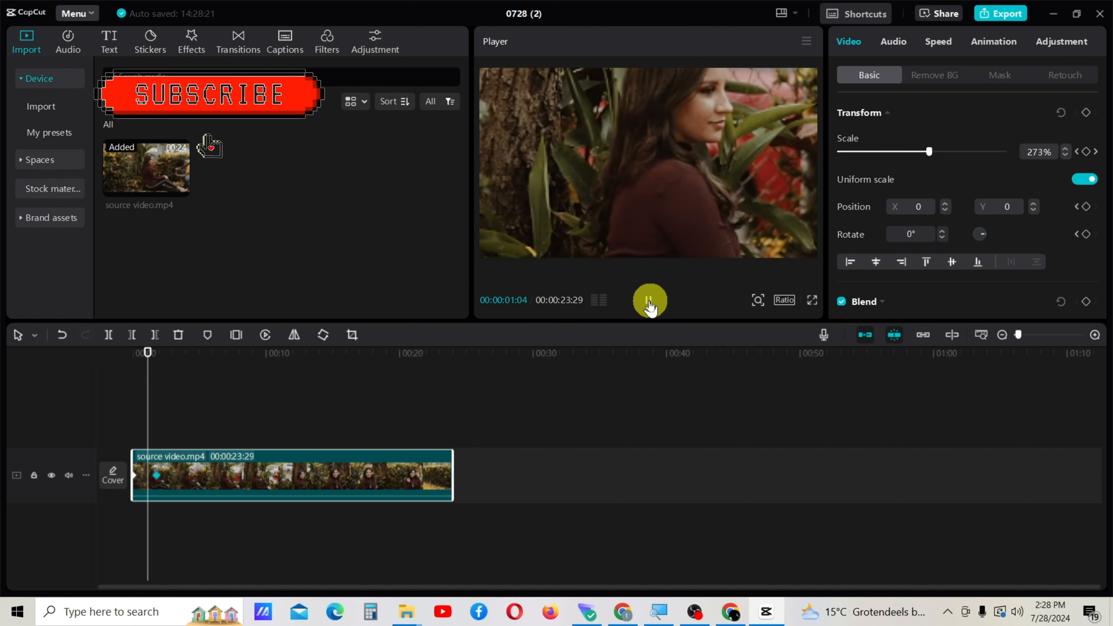
pyautogui.click(648, 301)
# - Move the zoomed-in scale keyframe later, to about 00:00:11:17, and play back part of the slower zoom
pyautogui.moveTo(155, 350)
pyautogui.mouseDown()
pyautogui.moveTo(134, 353)
pyautogui.moveTo(150, 364)
pyautogui.mouseUp()
pyautogui.click(165, 474)
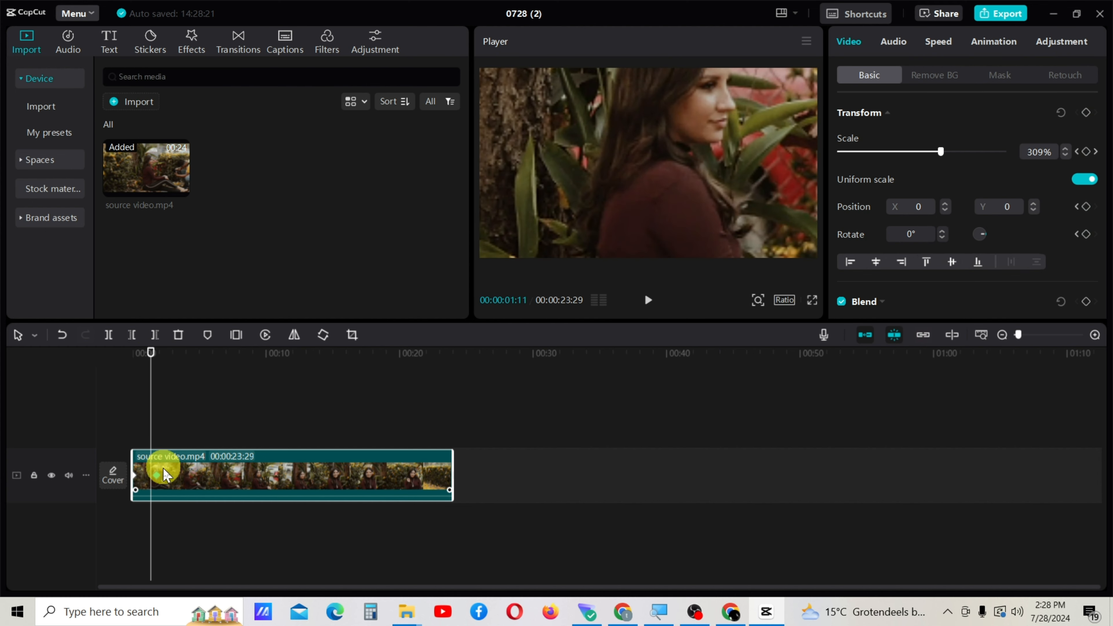
pyautogui.moveTo(160, 476); pyautogui.dragTo(287, 476)
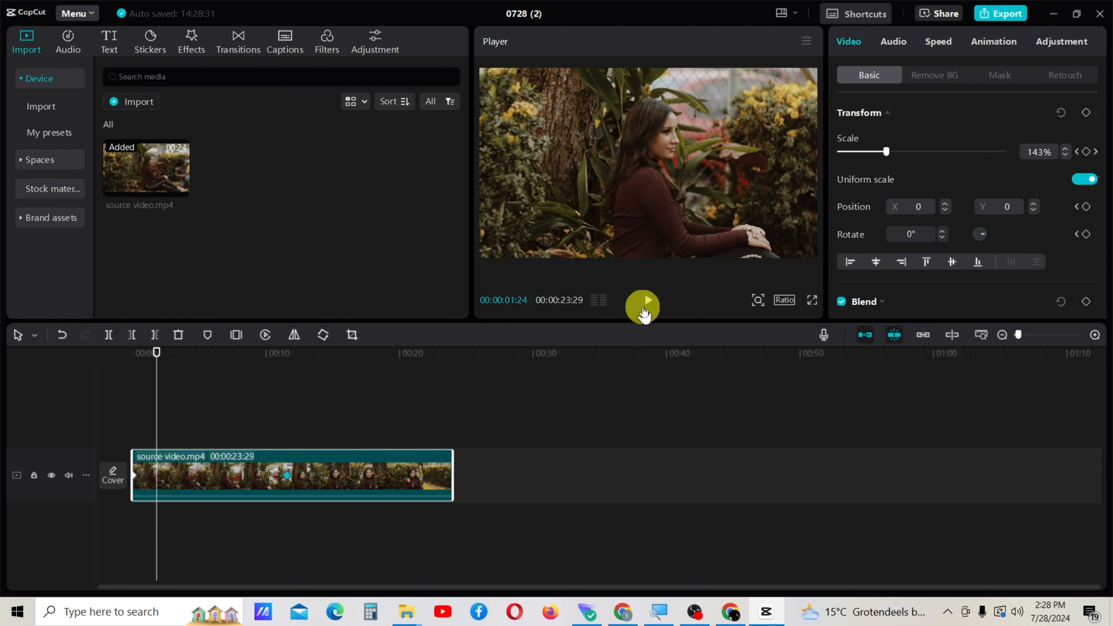
pyautogui.click(647, 302)
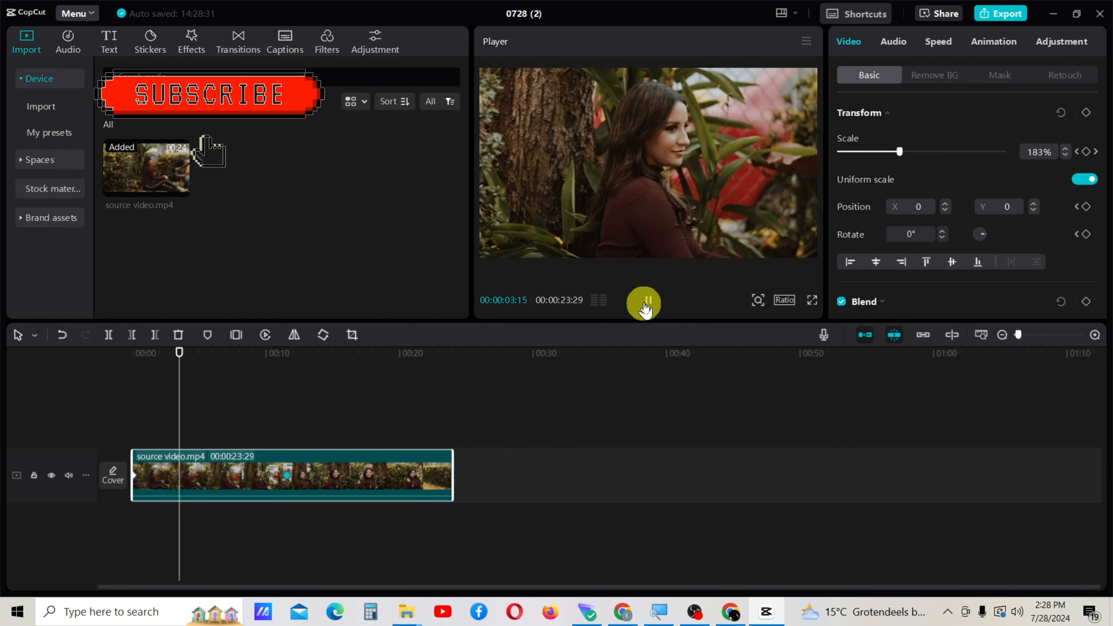
pyautogui.click(647, 302)
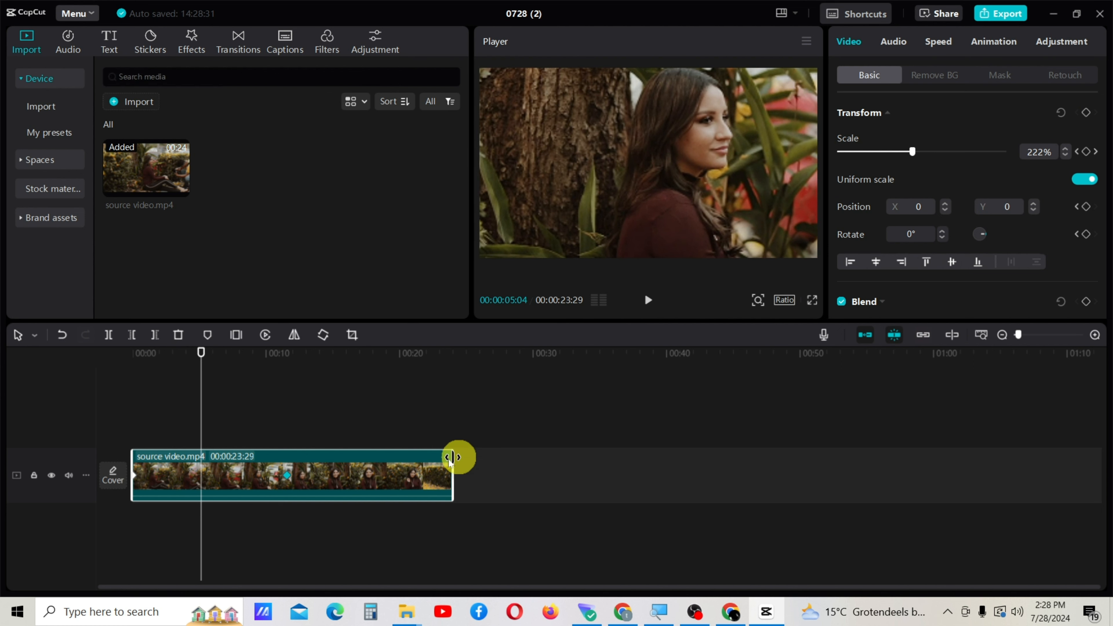
# - Return the zoomed-in scale keyframe to 00:00:06:04 and place the playhead on it
pyautogui.click(287, 478)
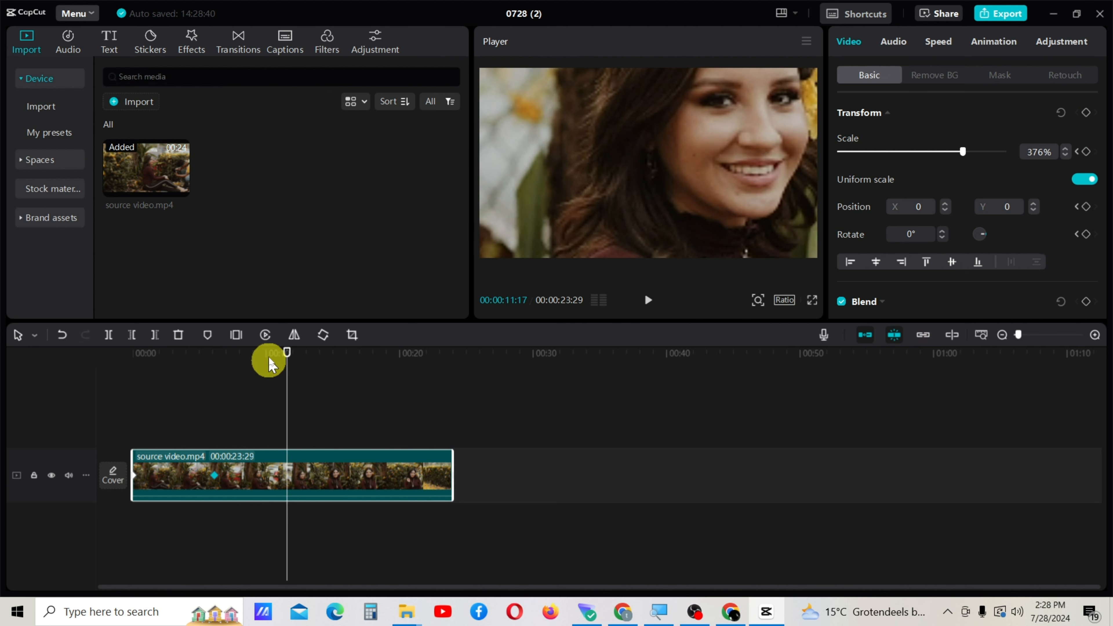
pyautogui.moveTo(281, 355); pyautogui.dragTo(218, 387)
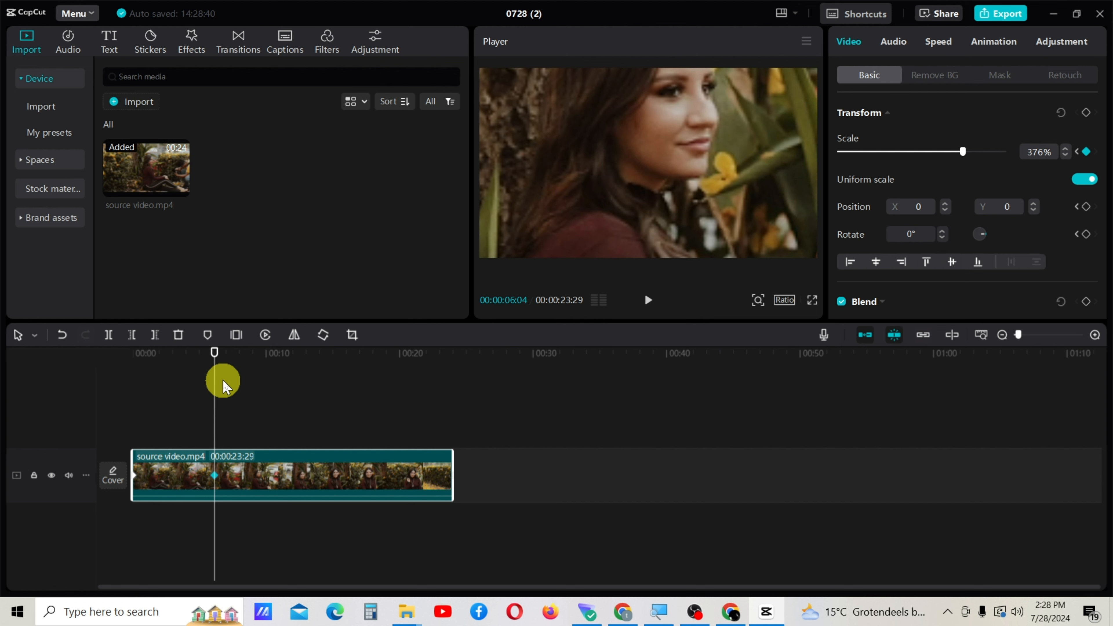
# - Copy the 376% scale keyframe at 00:00:06:04 and paste it at 00:00:10:25 to hold the zoom
pyautogui.click(204, 356)
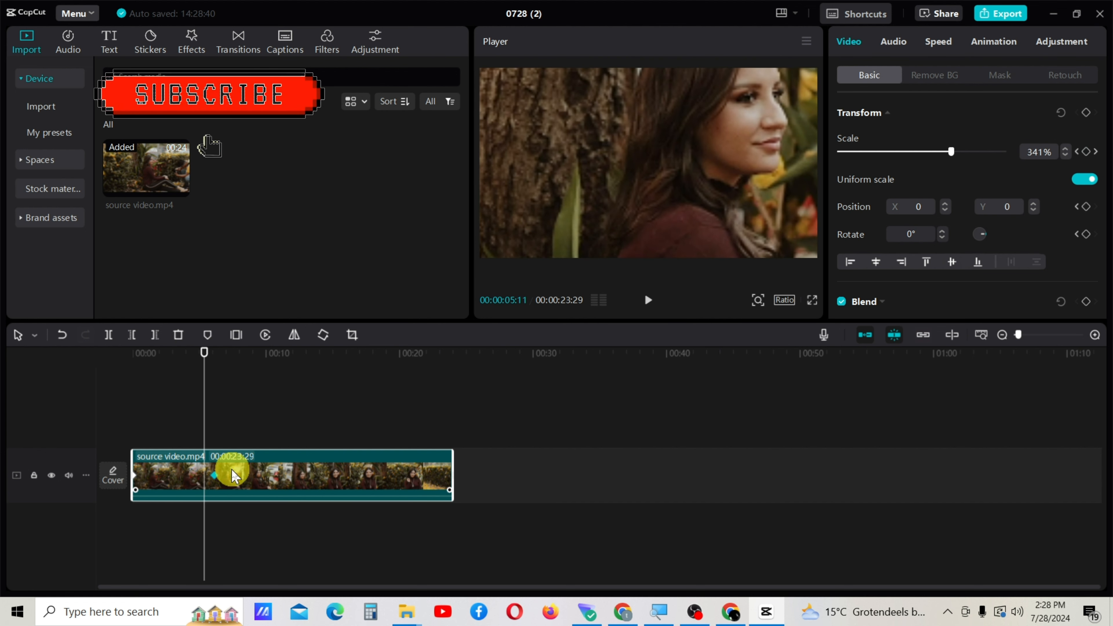
pyautogui.click(214, 476)
pyautogui.rightClick(216, 477)
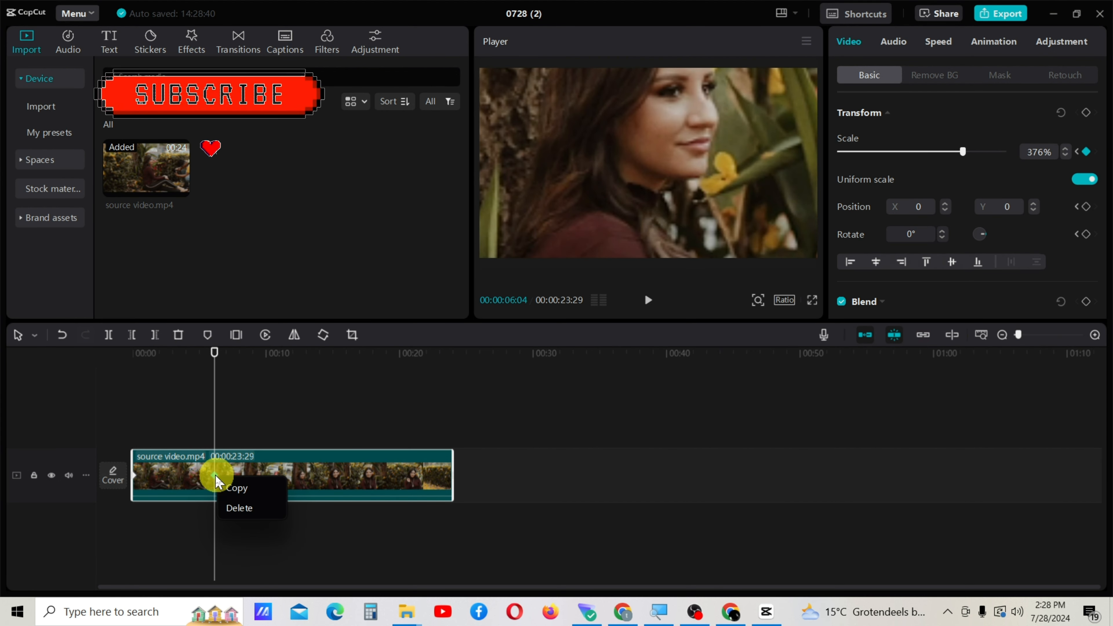
pyautogui.click(238, 488)
pyautogui.click(232, 403)
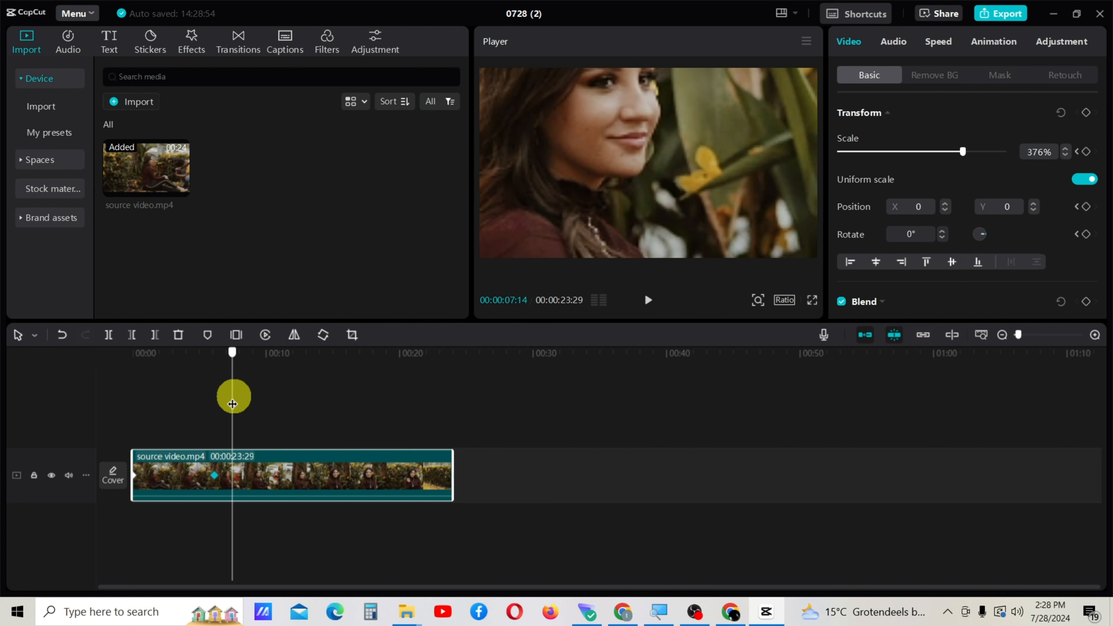
pyautogui.moveTo(234, 404); pyautogui.dragTo(277, 411)
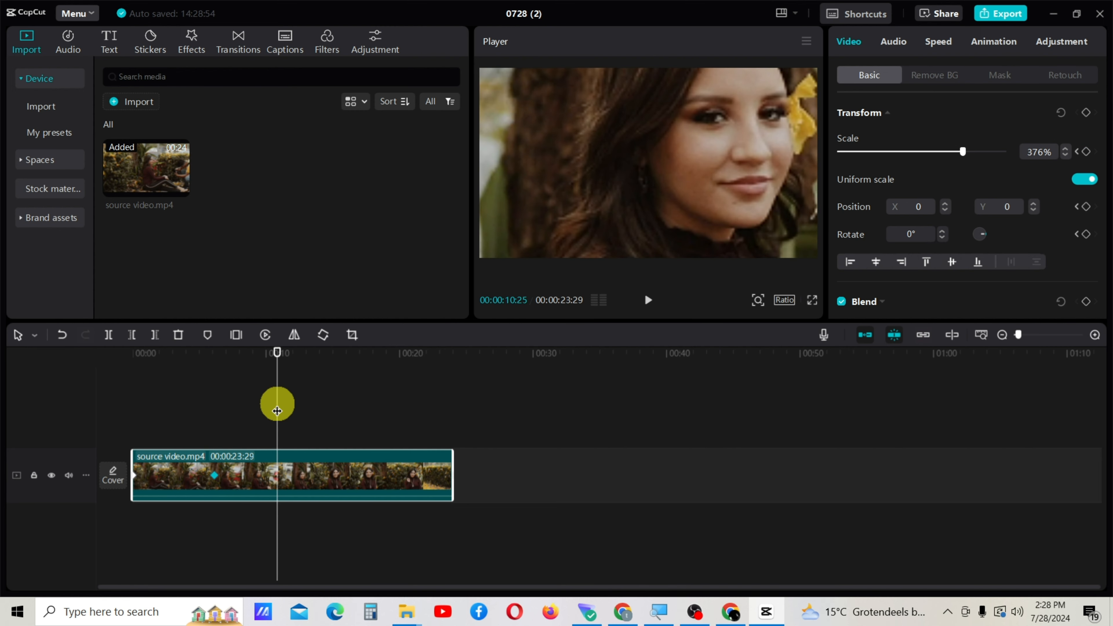
pyautogui.hotkey('ctrl', 'v')
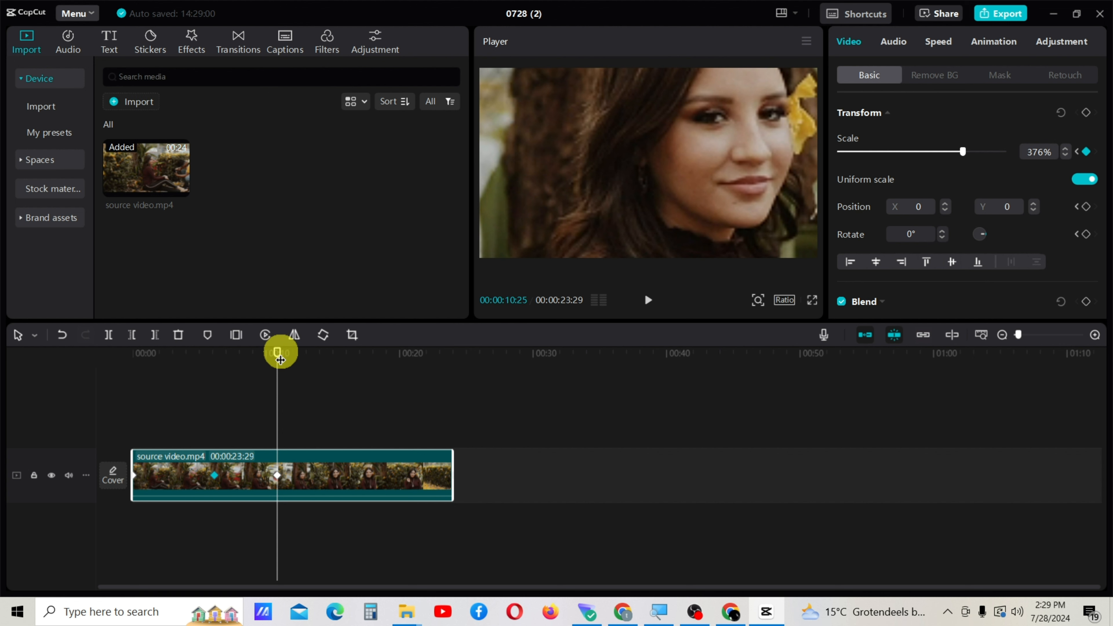
# - Add a zoom-out keyframe at 00:00:18:05 with the scale set to 100%
pyautogui.moveTo(281, 359); pyautogui.dragTo(375, 377)
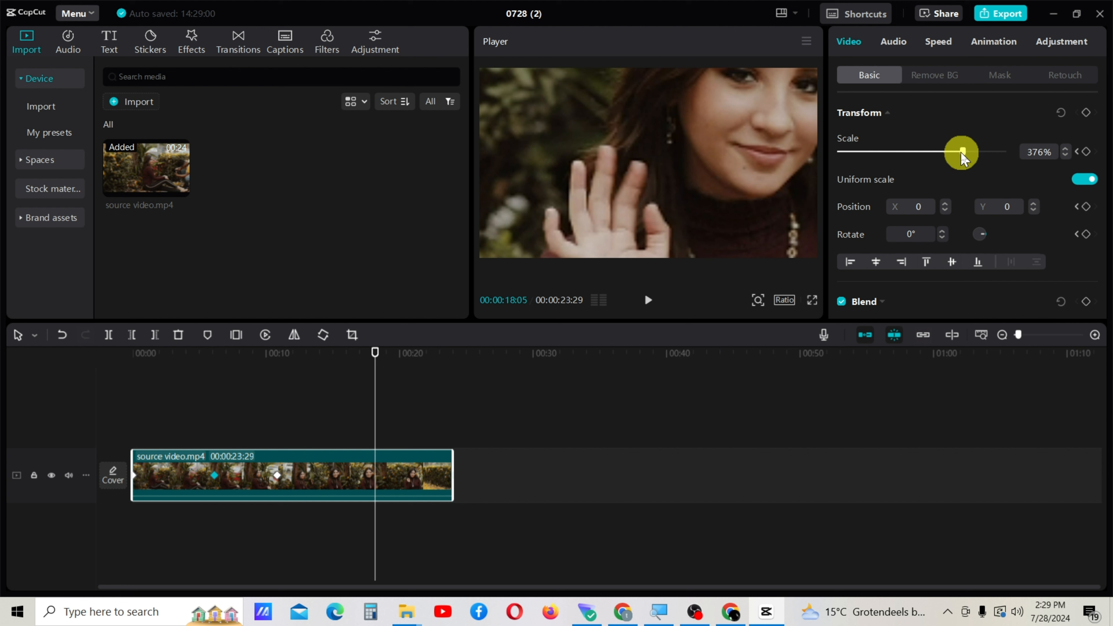
pyautogui.moveTo(961, 152); pyautogui.dragTo(872, 177)
pyautogui.click(1085, 152)
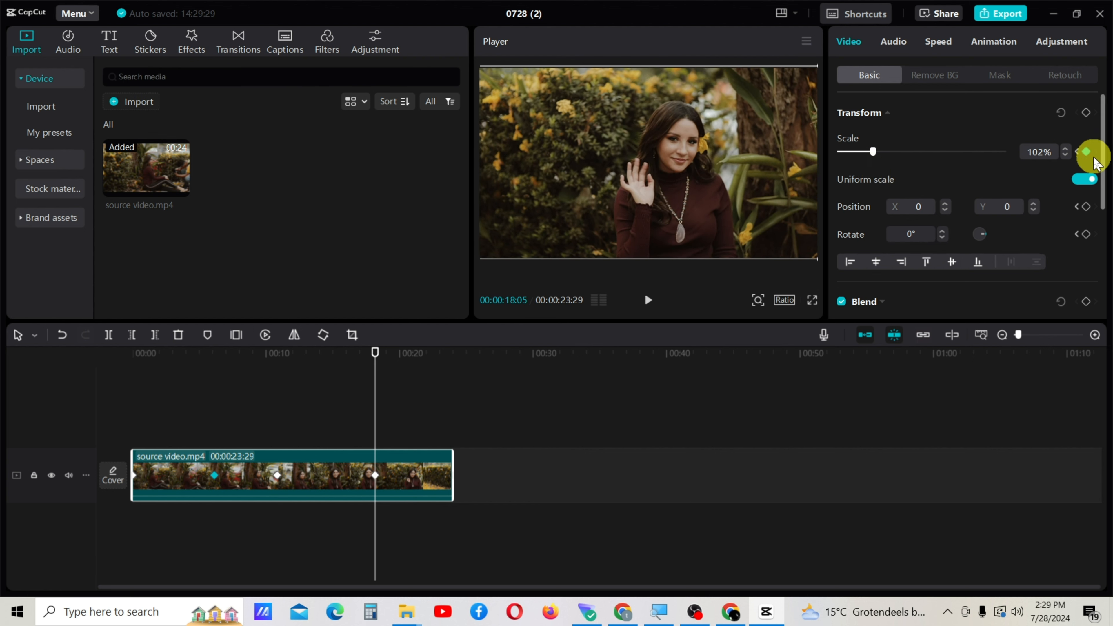
pyautogui.click(1065, 158)
pyautogui.click(1065, 158)
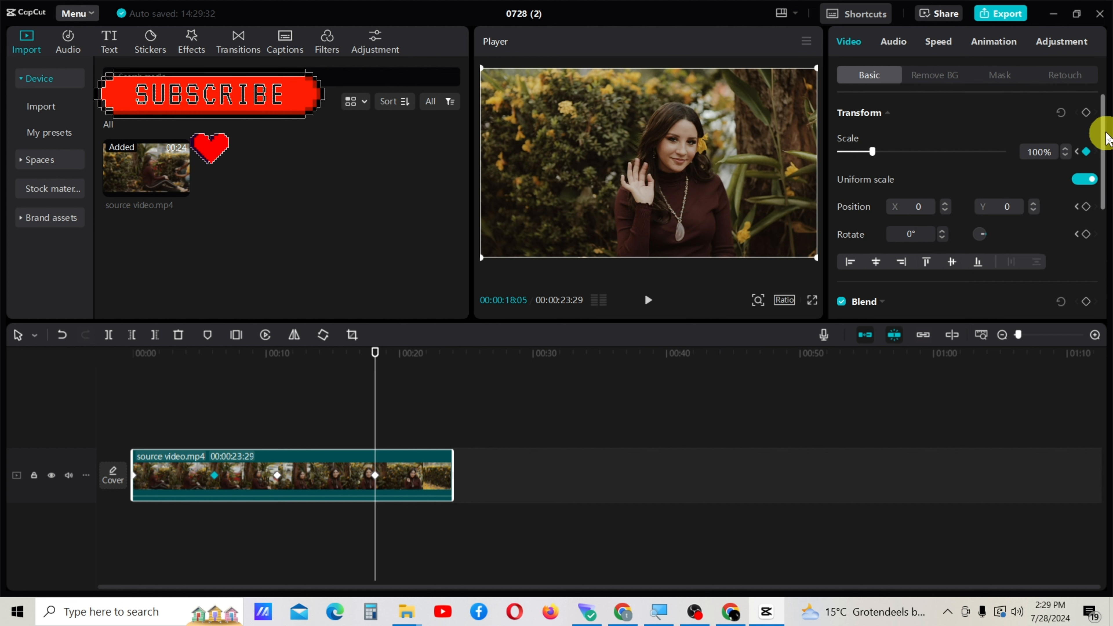
# - Trim the end of the clip to 00:00:18:22, just after the last keyframe
pyautogui.moveTo(403, 411); pyautogui.dragTo(383, 415)
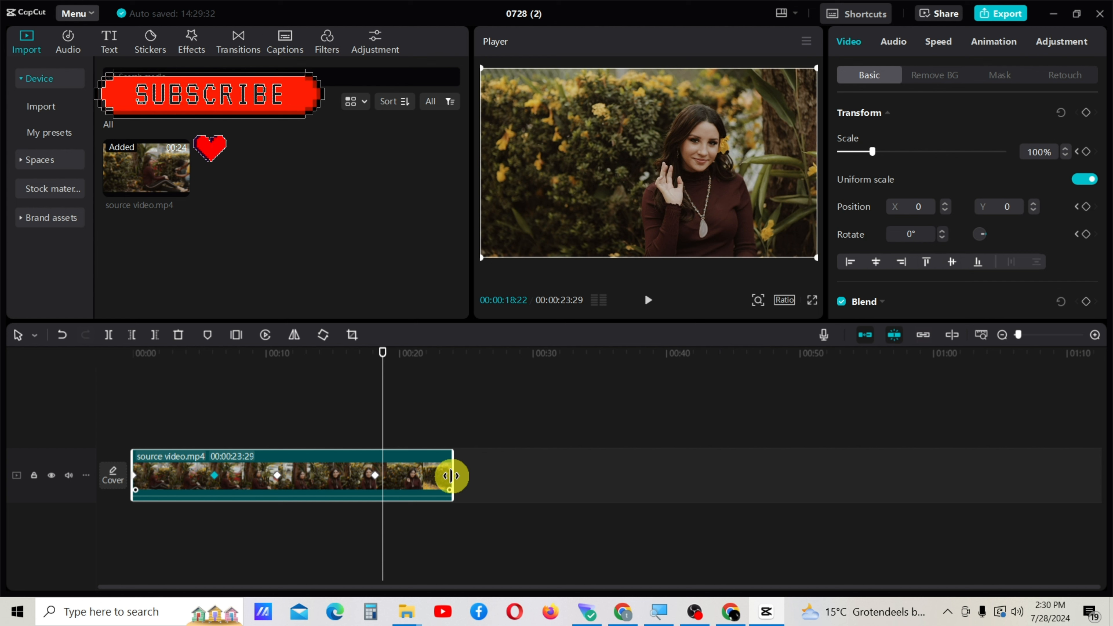
pyautogui.moveTo(438, 481); pyautogui.dragTo(380, 488)
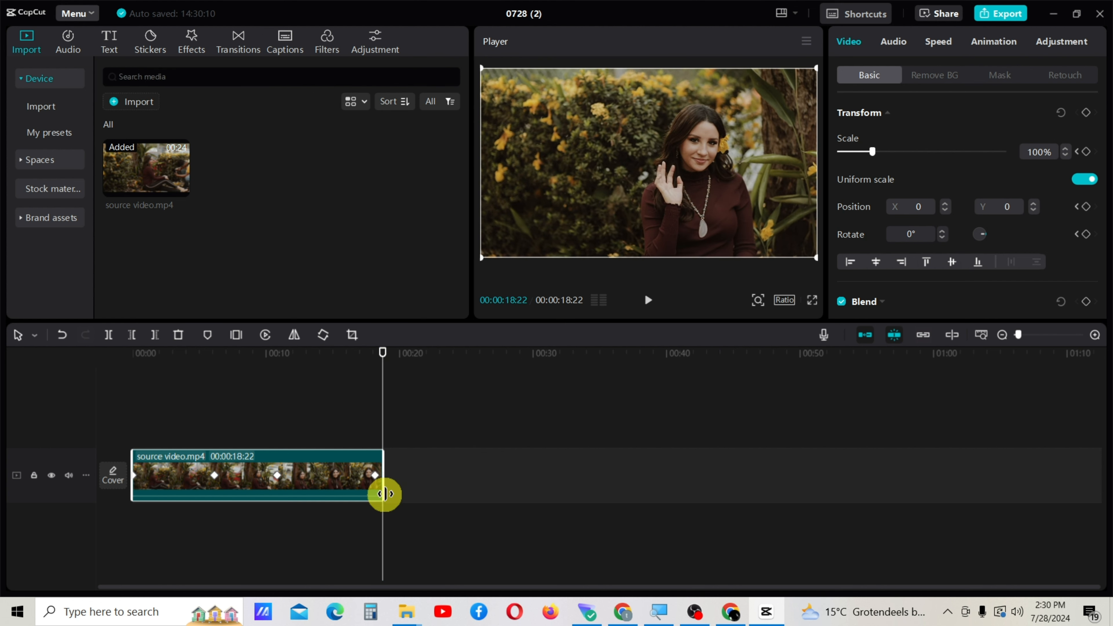
# - Play the trimmed clip from the start to check the zoom-in, hold and zoom-out
pyautogui.click(356, 395)
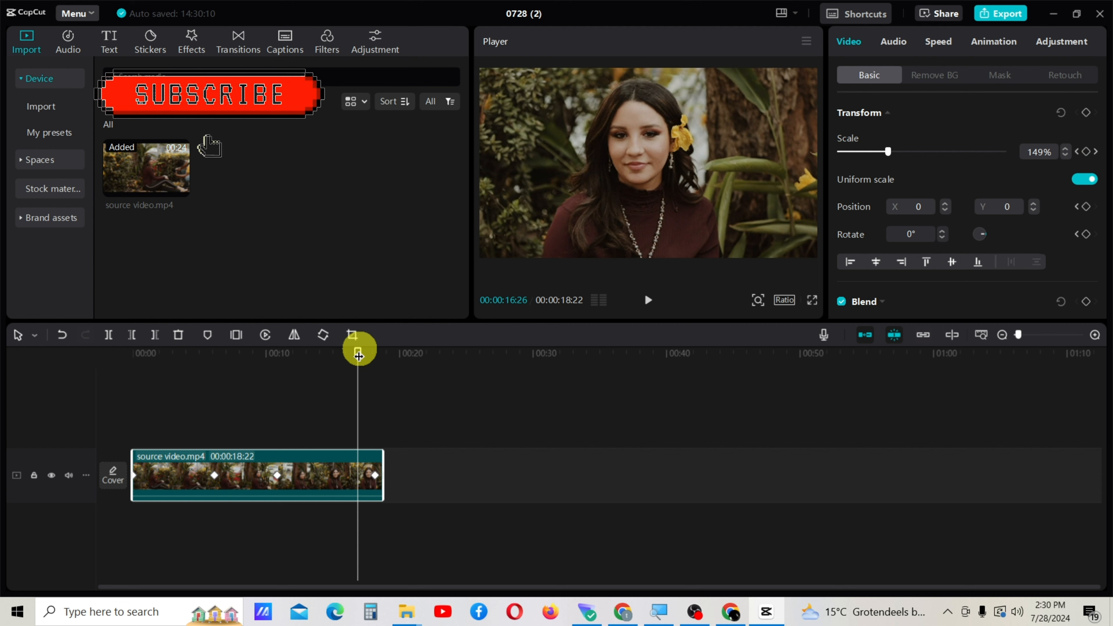
pyautogui.moveTo(359, 356); pyautogui.dragTo(138, 402)
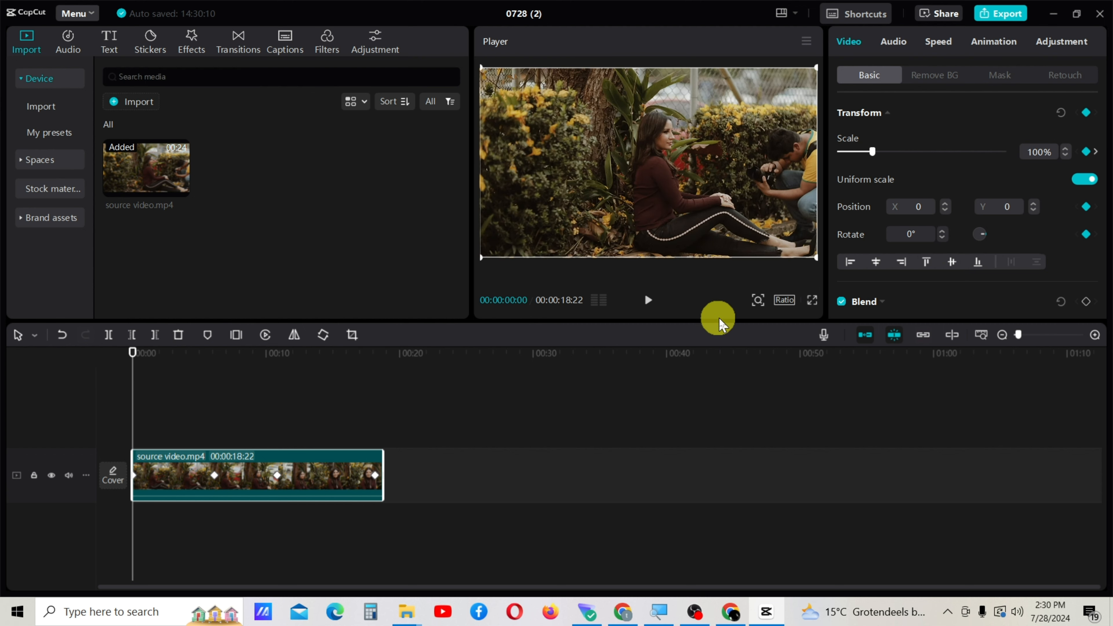
pyautogui.click(648, 300)
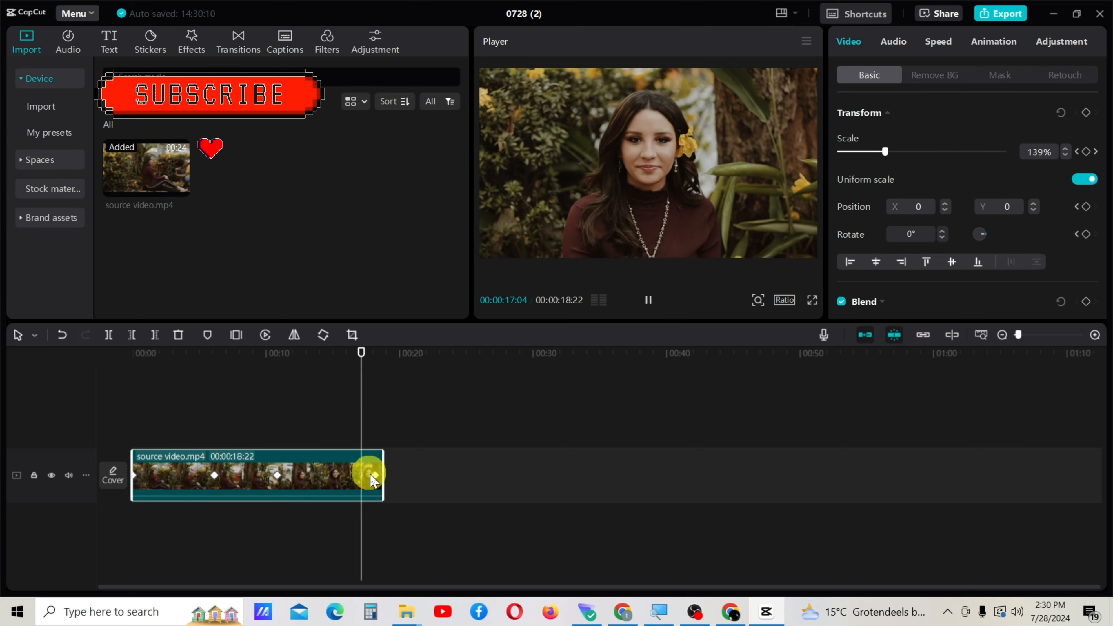
pyautogui.click(648, 299)
pyautogui.click(650, 303)
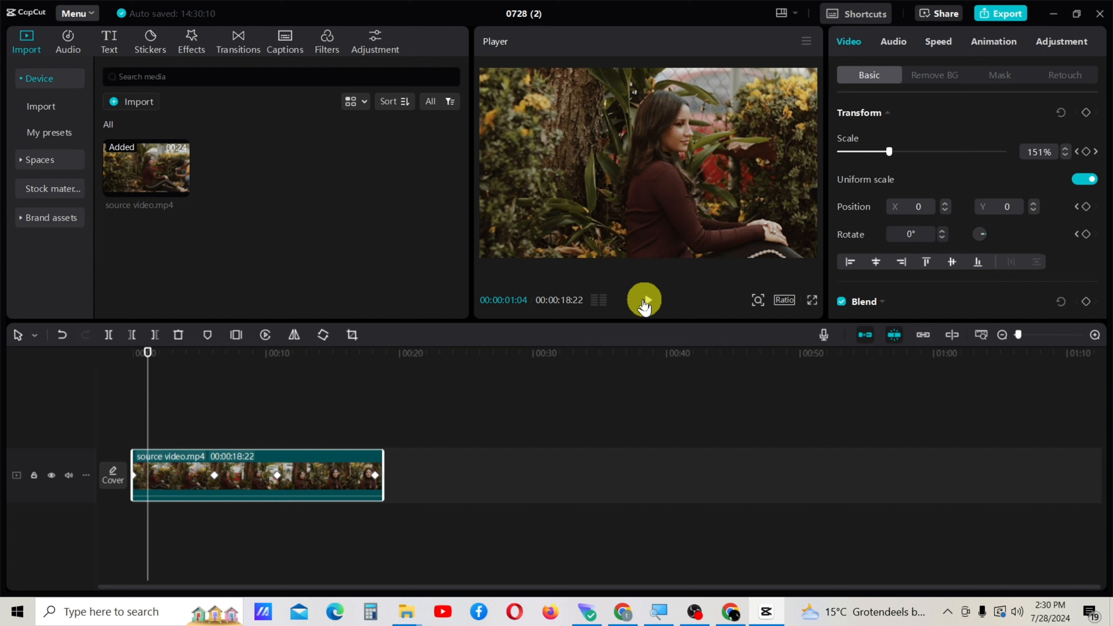